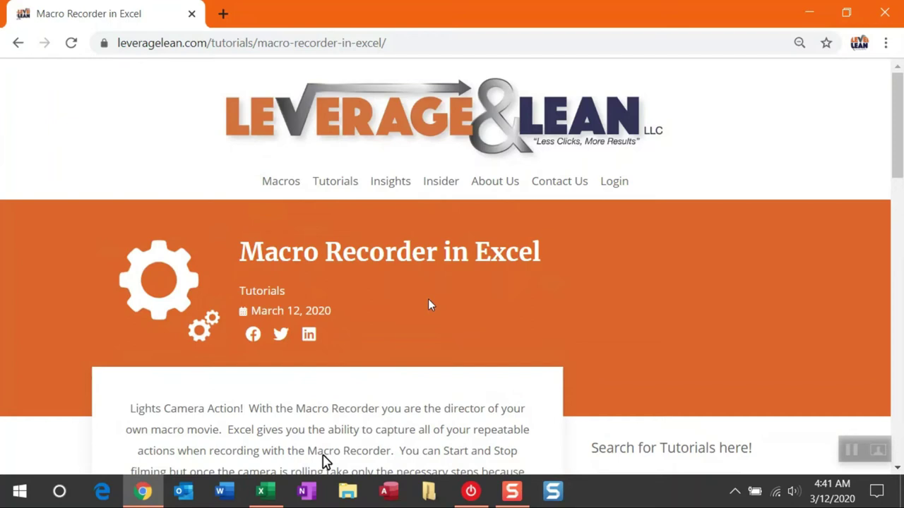
- Read through the Macro Recorder in Excel tutorial page down to its step-by-step guide
scroll(497, 336, down, 2)
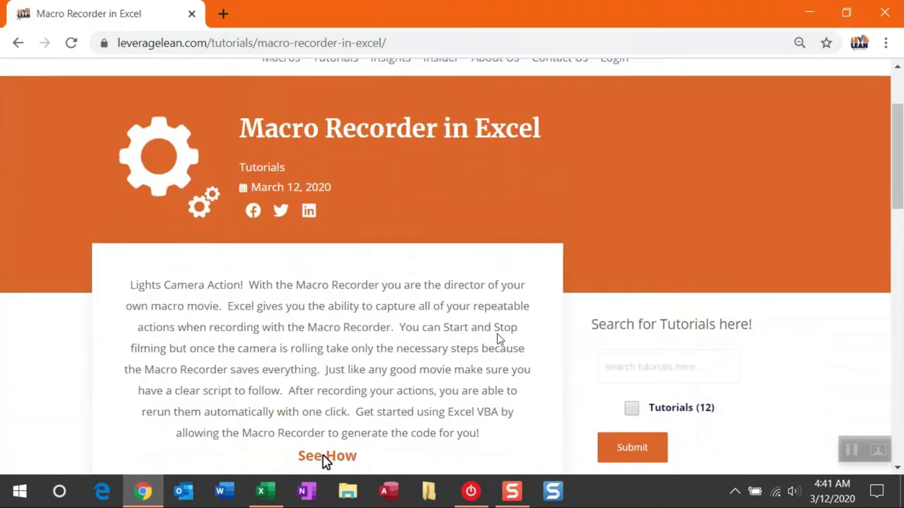
scroll(531, 399, down, 1)
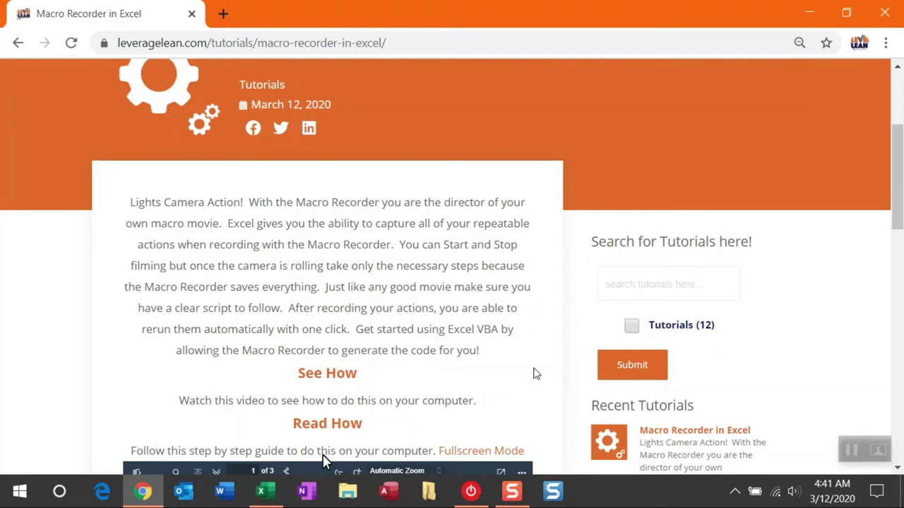
scroll(536, 374, down, 3)
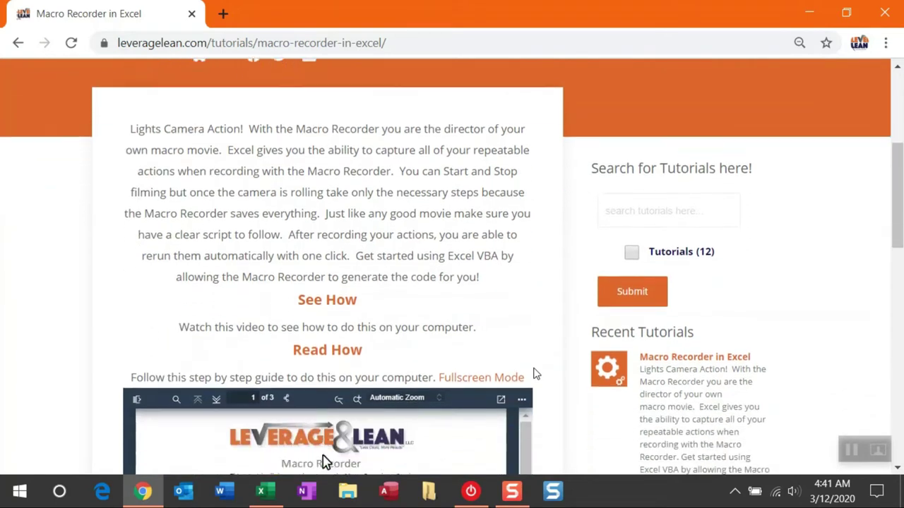
scroll(549, 383, down, 3)
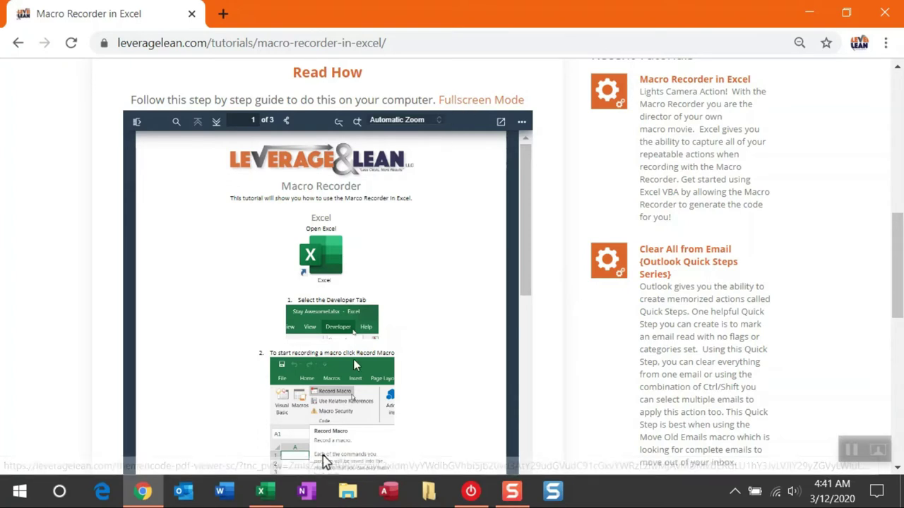
- Switch to Excel and start recording a macro named StayAwesome with the shortcut Ctrl+m
click(265, 491)
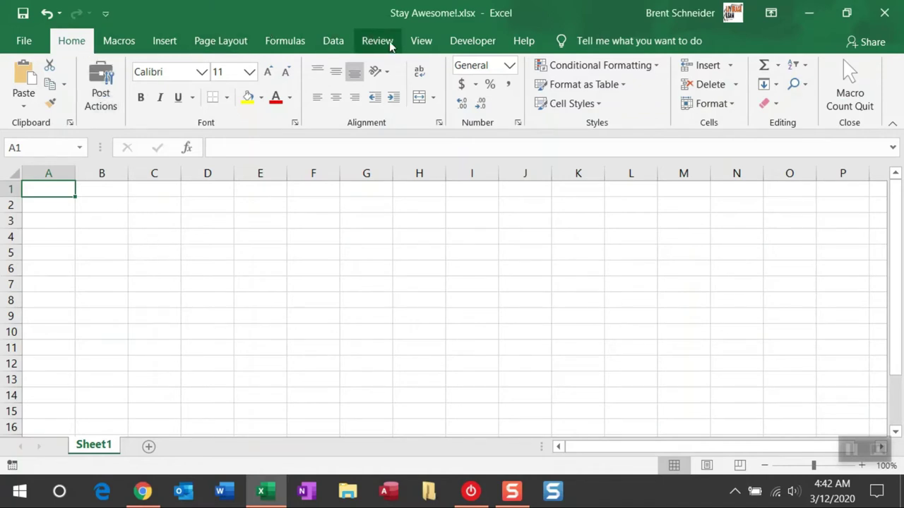
click(468, 42)
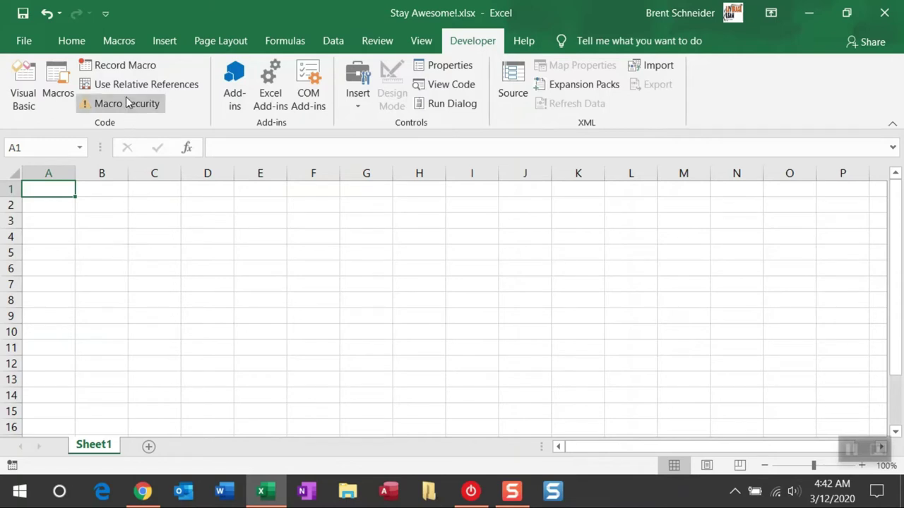
click(120, 67)
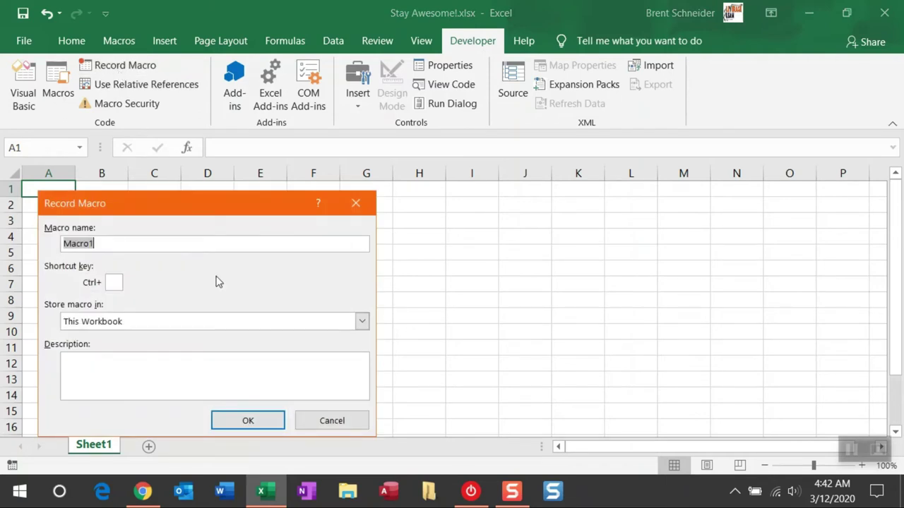
text(StayAwesome)
click(116, 286)
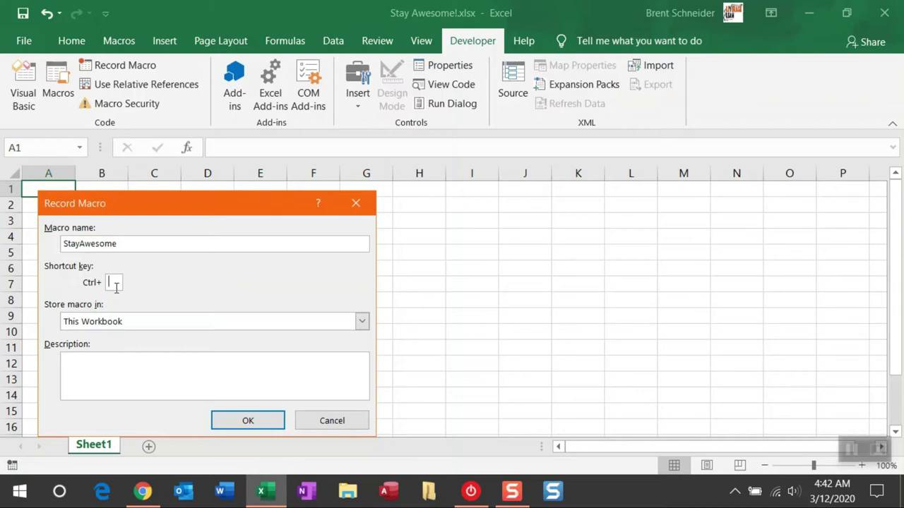
text(m)
click(115, 361)
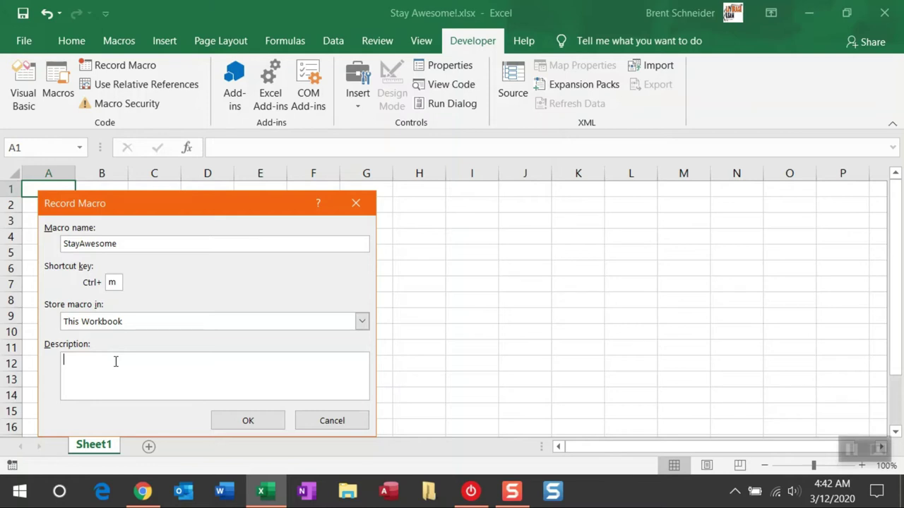
click(277, 423)
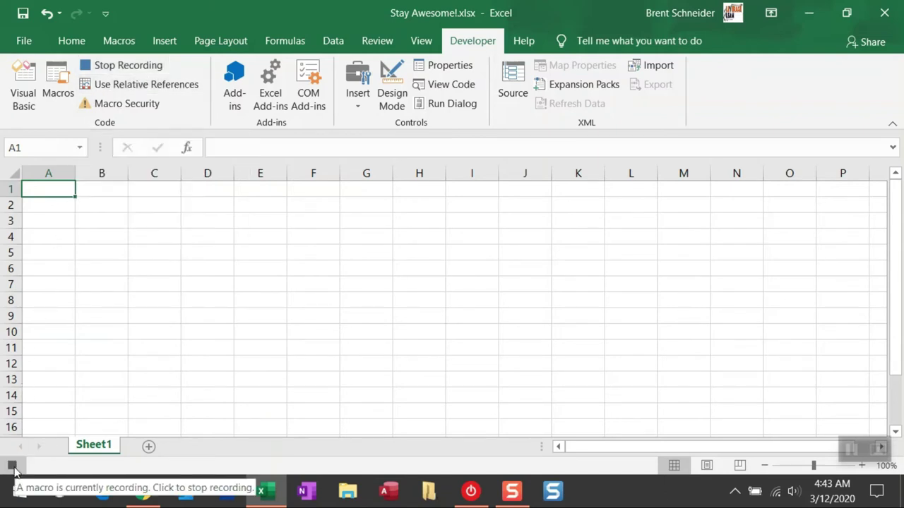
- Enter Title1 in cell A1 and autofill it across to C1 as Title2 and Title3
click(64, 207)
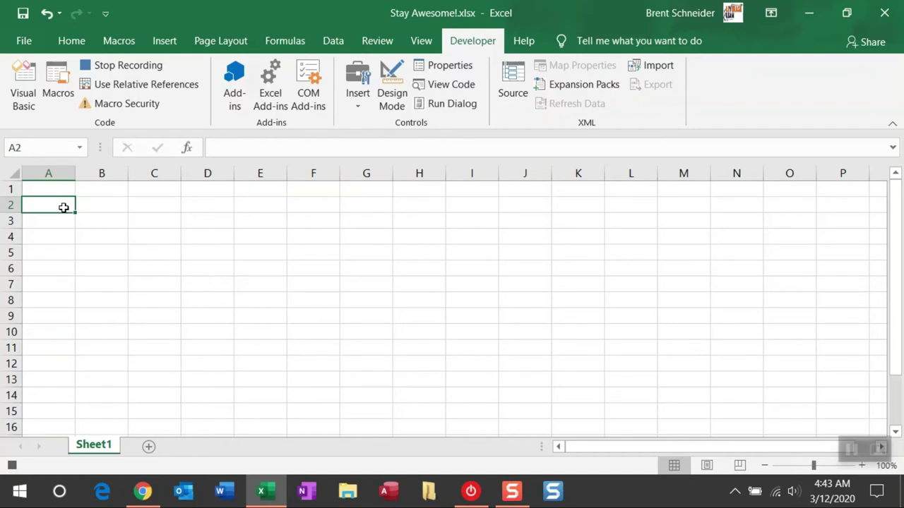
click(62, 189)
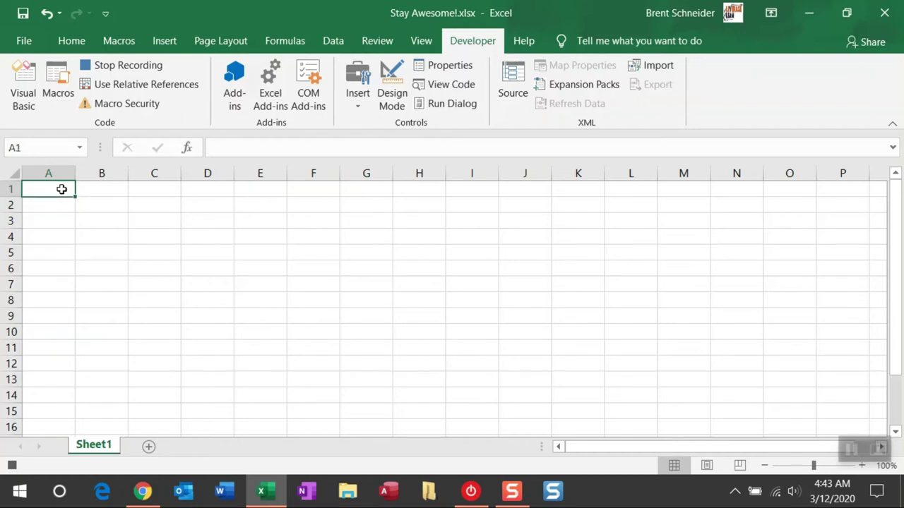
text(Title1)
click(55, 237)
click(62, 188)
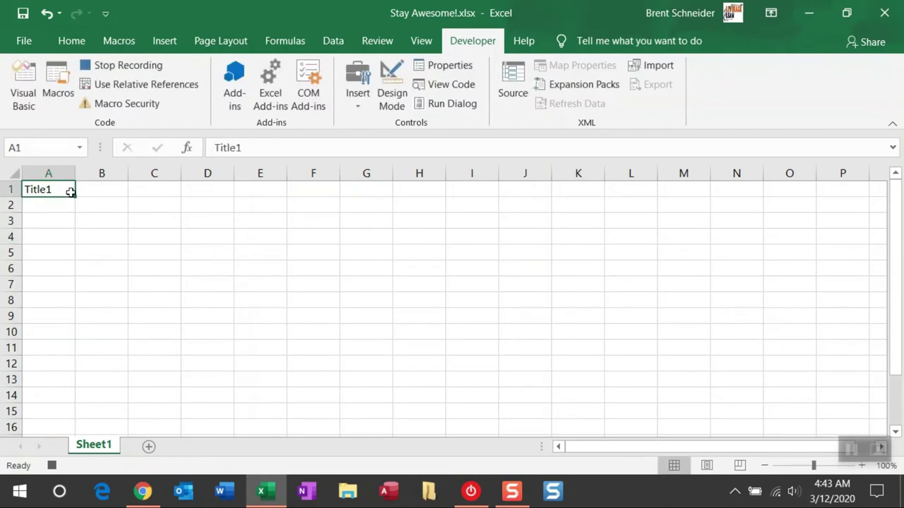
drag(74, 197, 168, 194)
click(123, 212)
- Apply all borders to the range A1:C4
drag(50, 196, 166, 242)
click(71, 41)
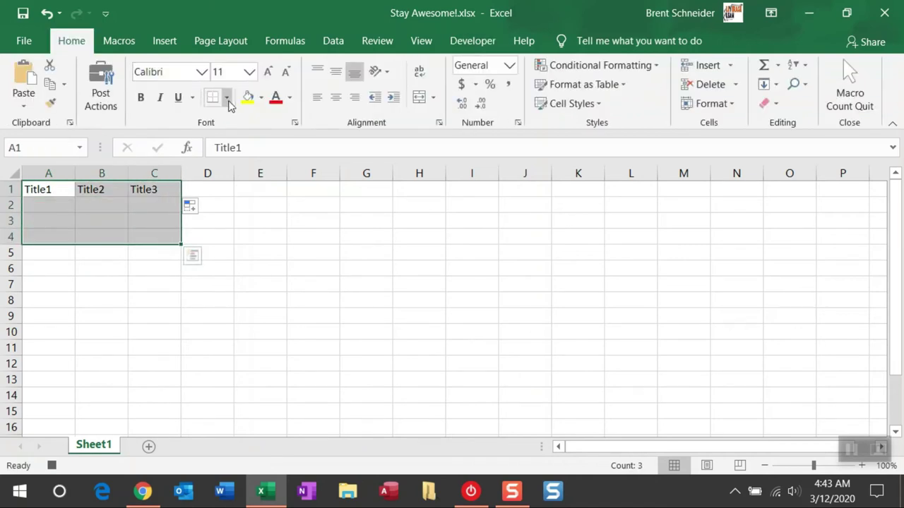
click(226, 99)
click(225, 241)
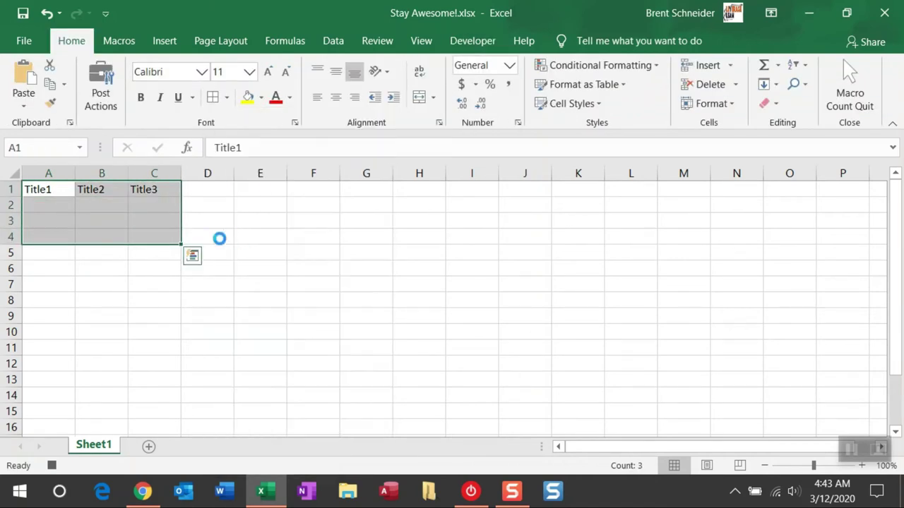
click(96, 298)
- Make the whole of row 1 bold
click(11, 189)
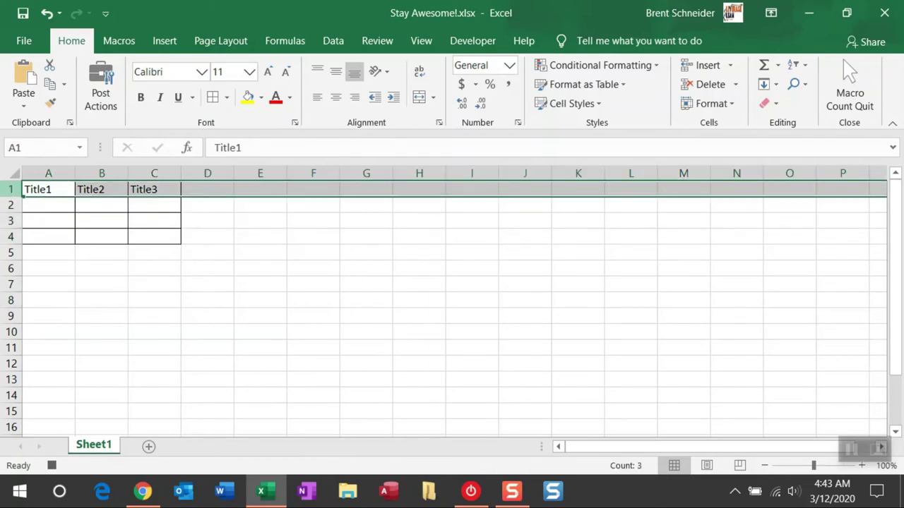
key(ctrl+b)
click(79, 294)
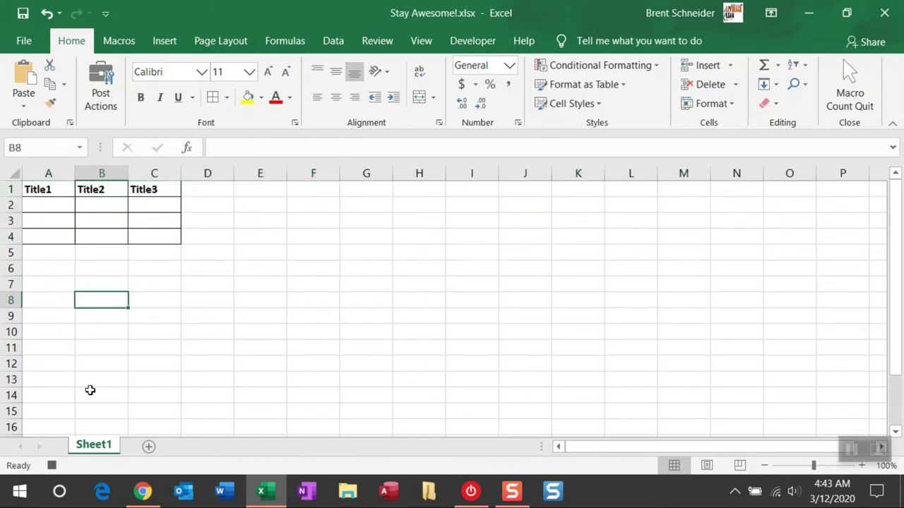
- Rename the Sheet1 worksheet as Stayawesome and stop recording the macro
right_click(94, 445)
click(133, 290)
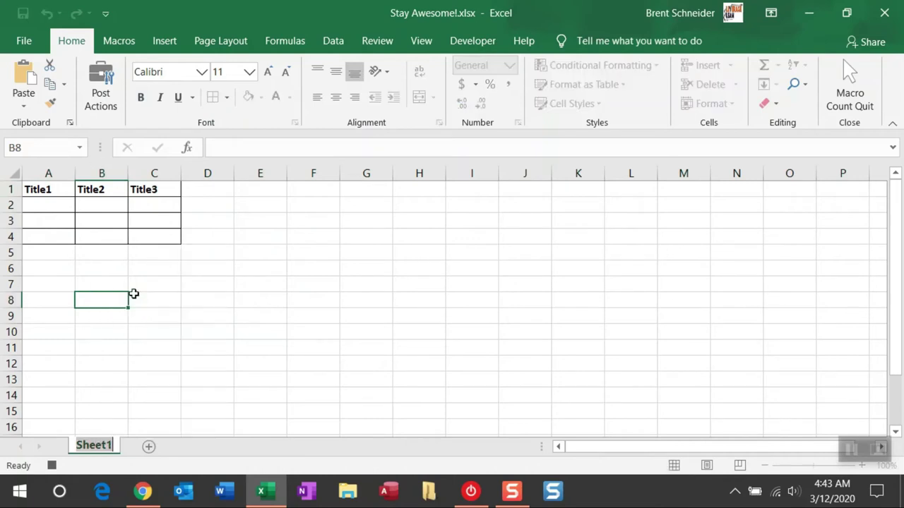
text(Stayawe)
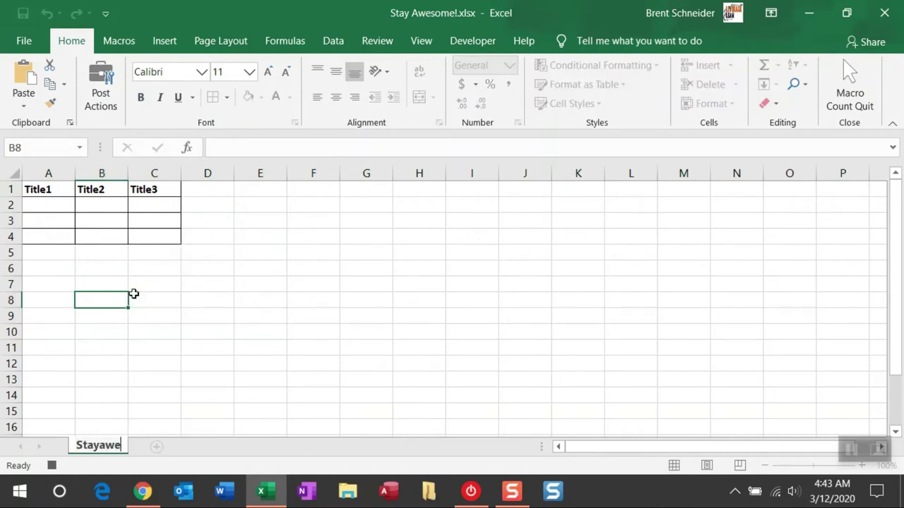
text(some)
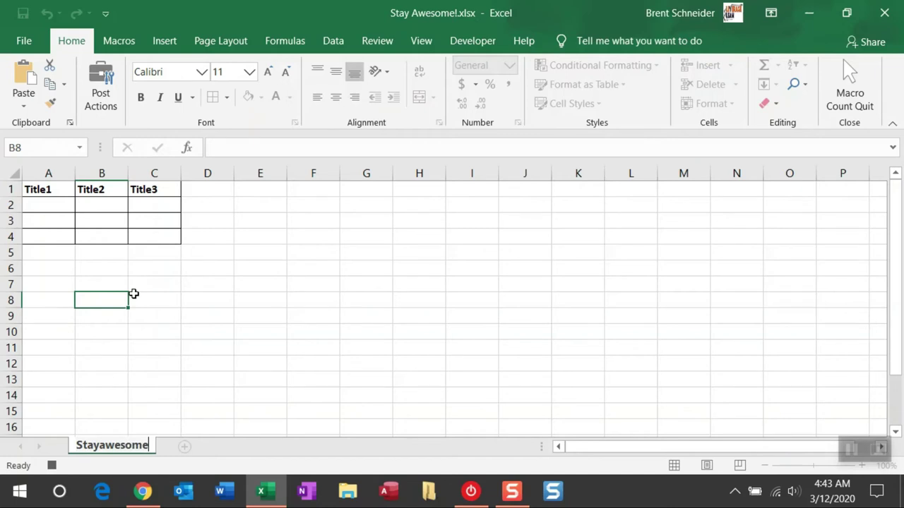
click(154, 304)
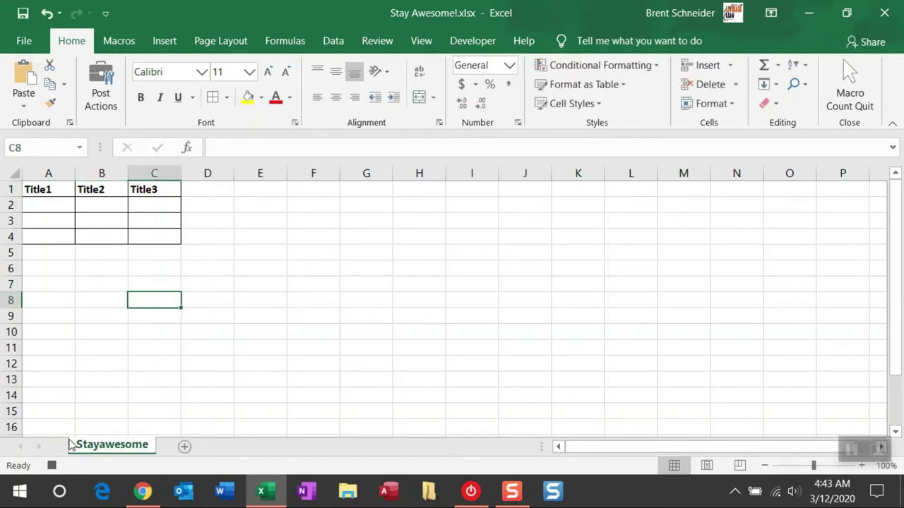
click(59, 466)
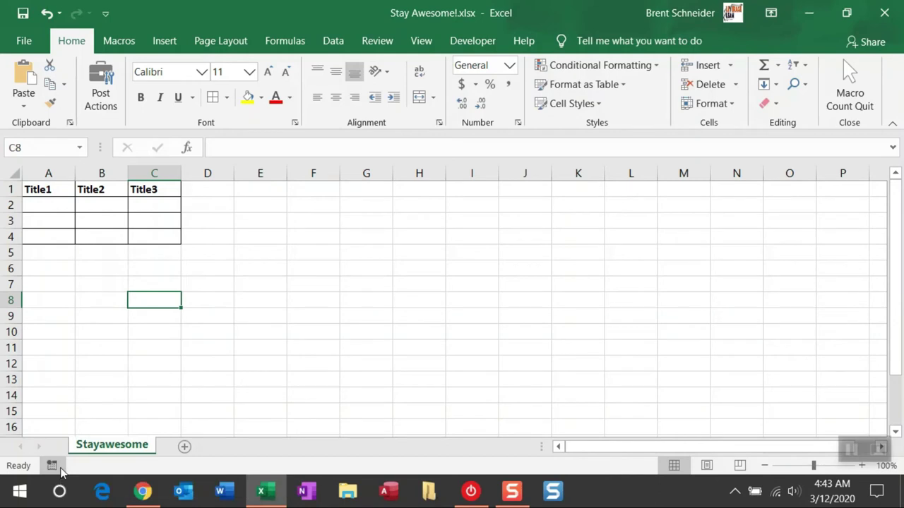
click(111, 329)
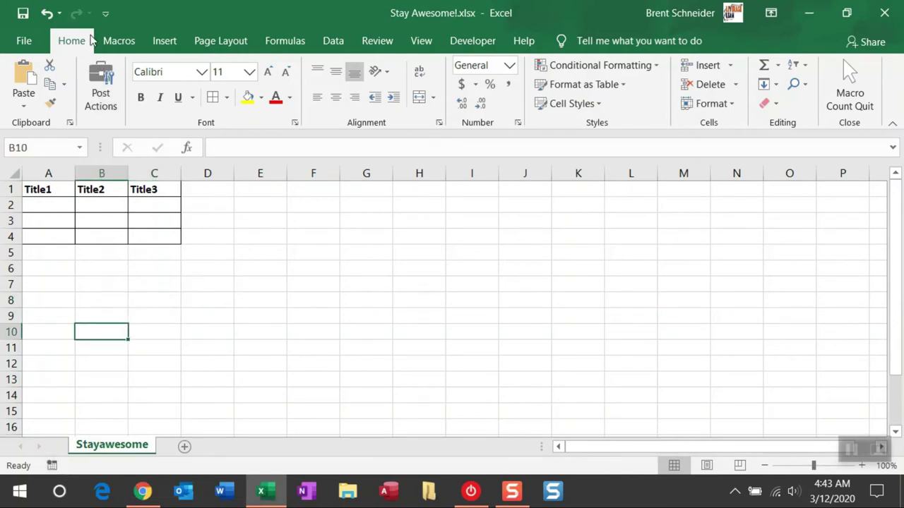
- View the list of macros in the open workbooks, then close it without running any
click(462, 42)
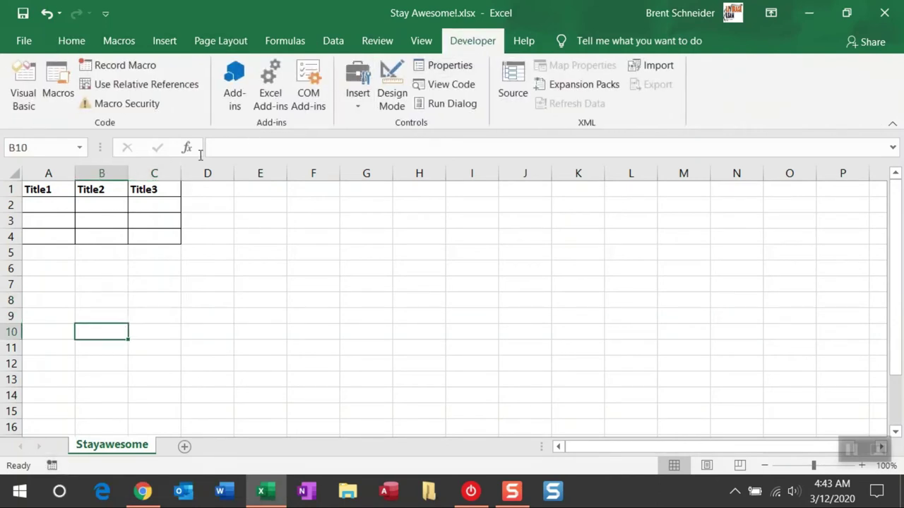
click(59, 102)
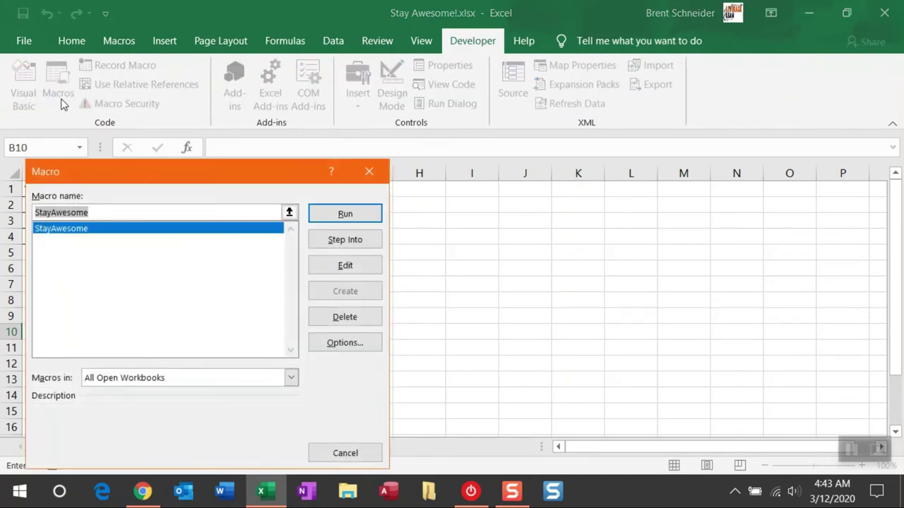
click(370, 171)
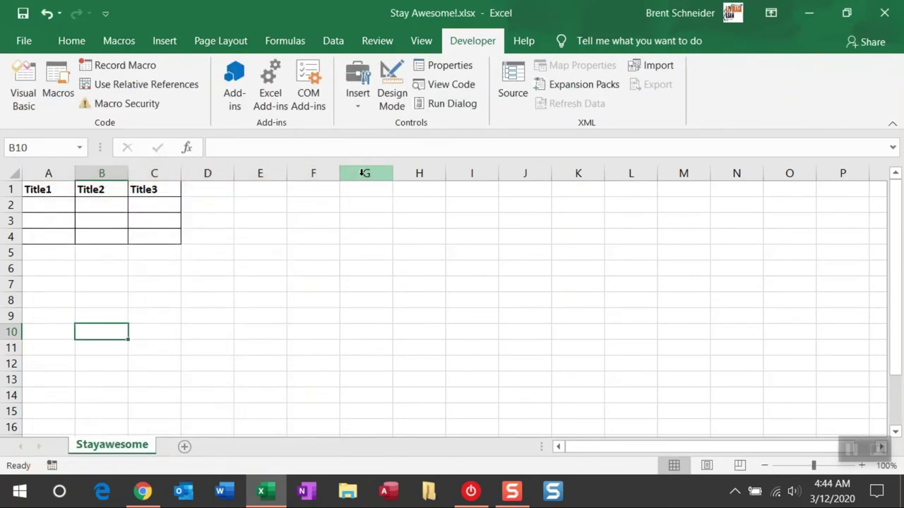
- Examine the recorded StayAwesome code in Module1 in the Visual Basic editor and return to the worksheet
click(33, 111)
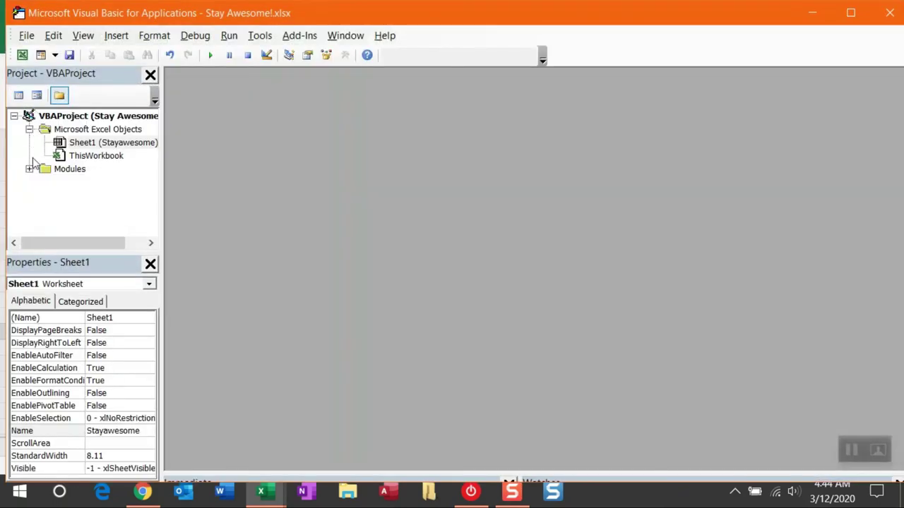
click(29, 169)
click(84, 183)
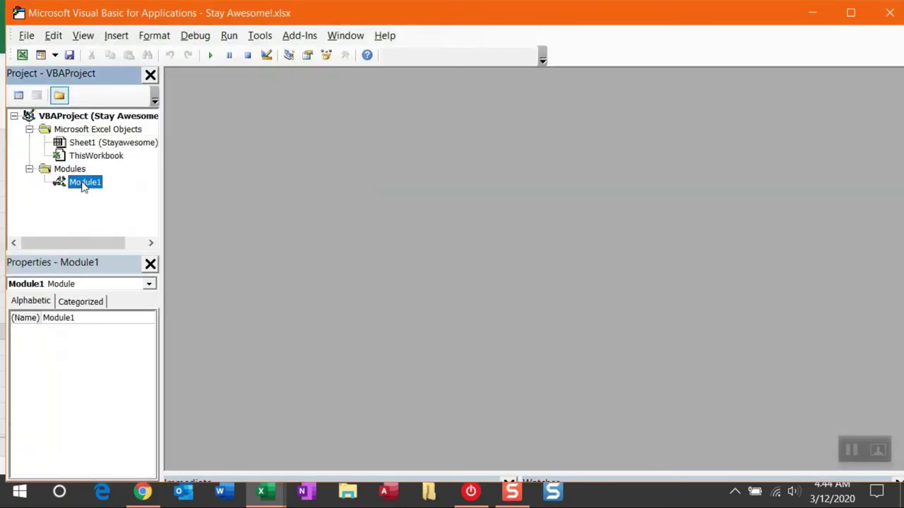
double_click(83, 184)
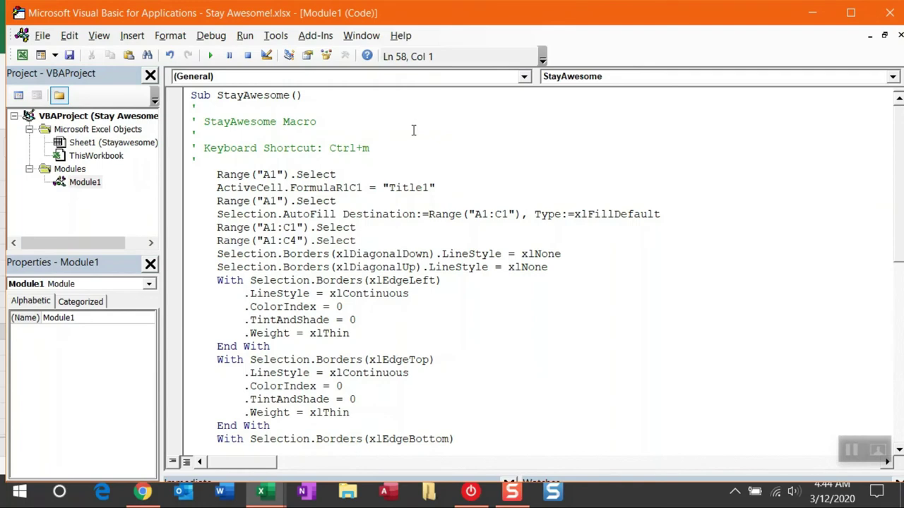
scroll(413, 130, down, 10)
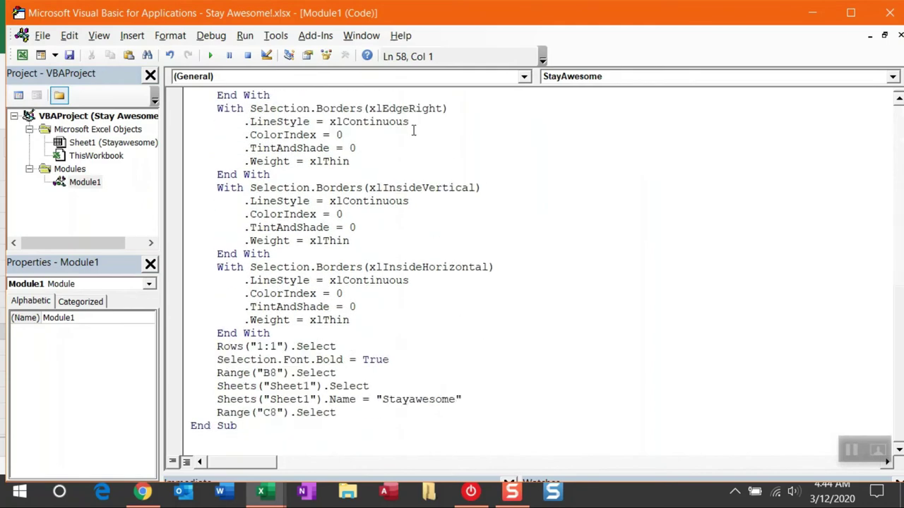
click(890, 13)
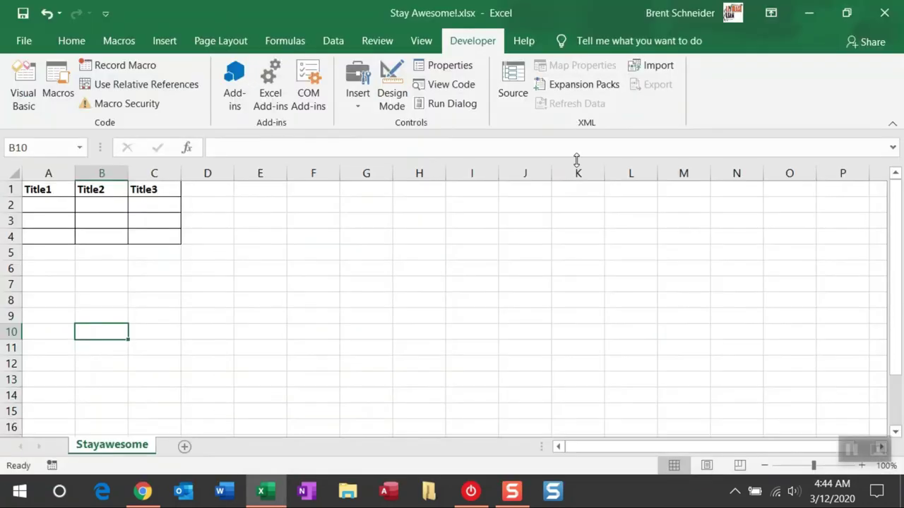
click(230, 279)
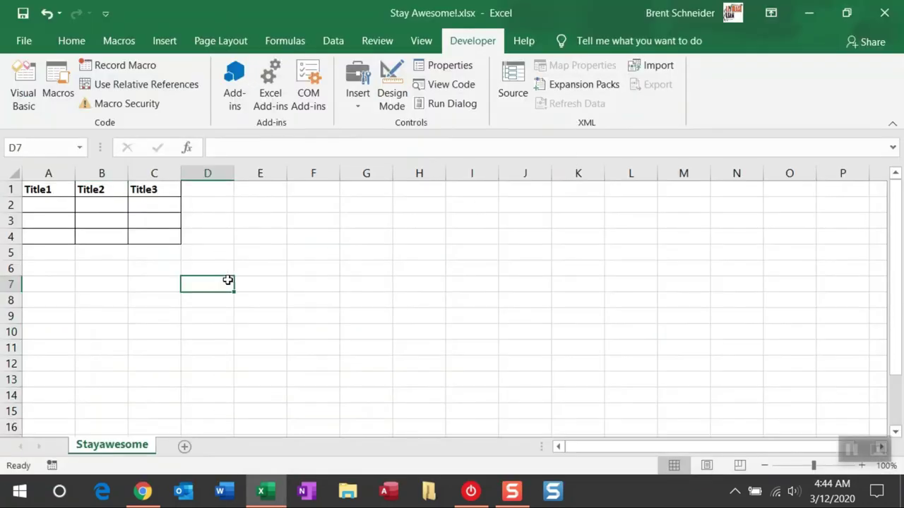
- Customize the ribbon by adding the StayAwesome macro to the custom group of the custom Macros tab
click(72, 42)
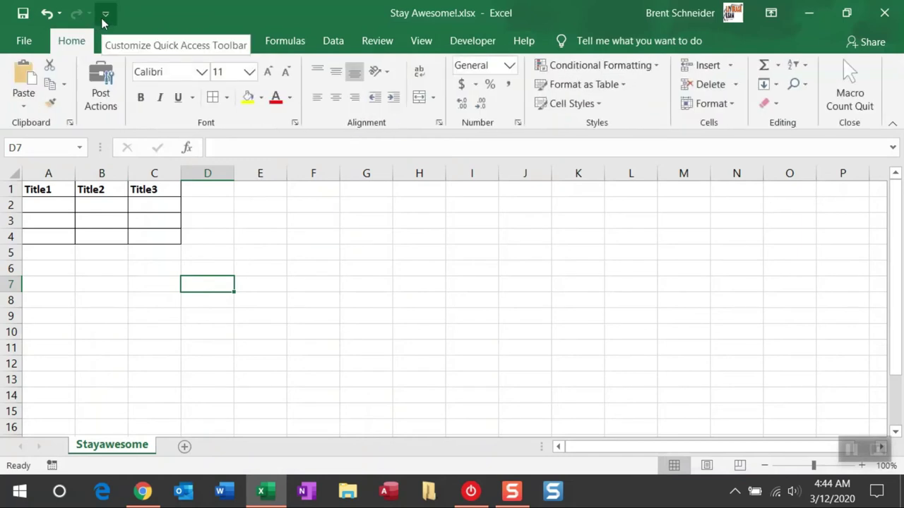
click(105, 14)
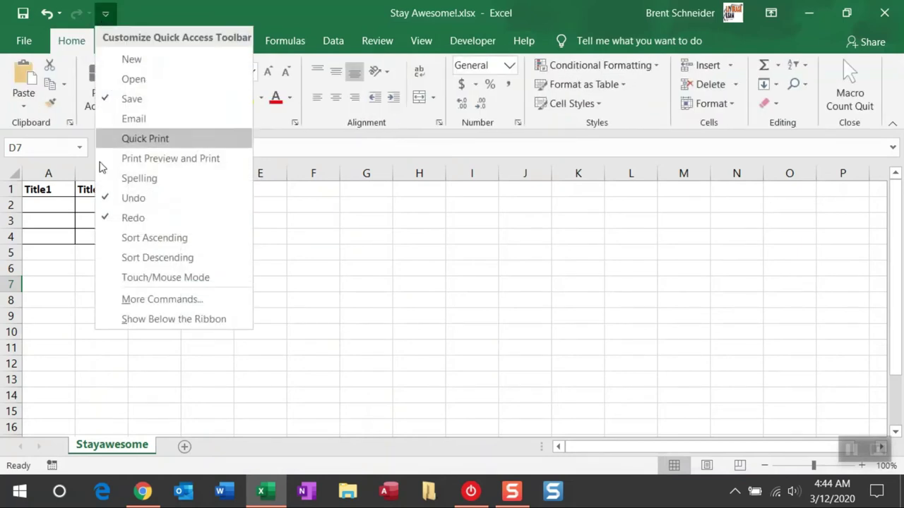
click(141, 300)
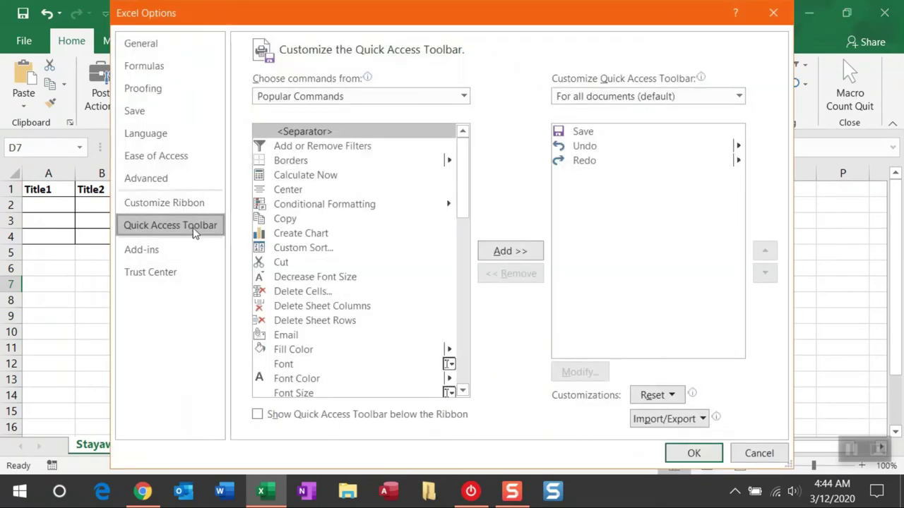
click(196, 206)
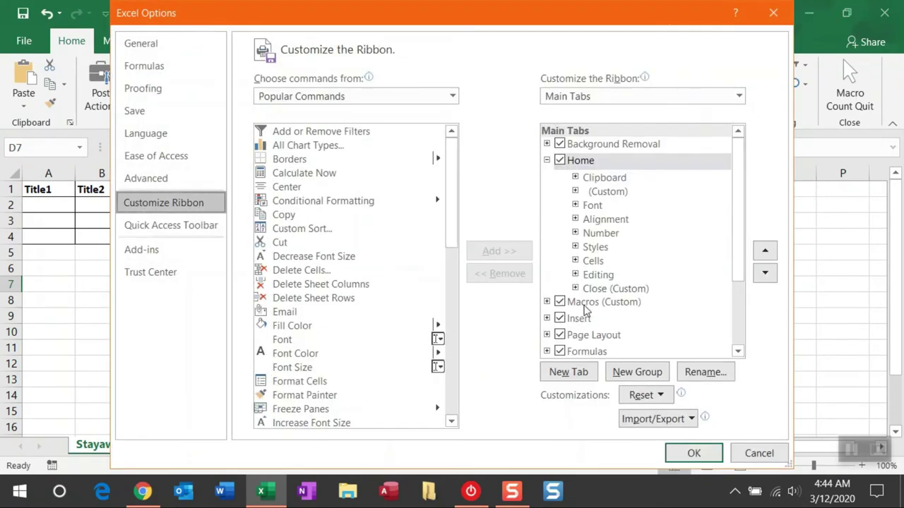
click(585, 308)
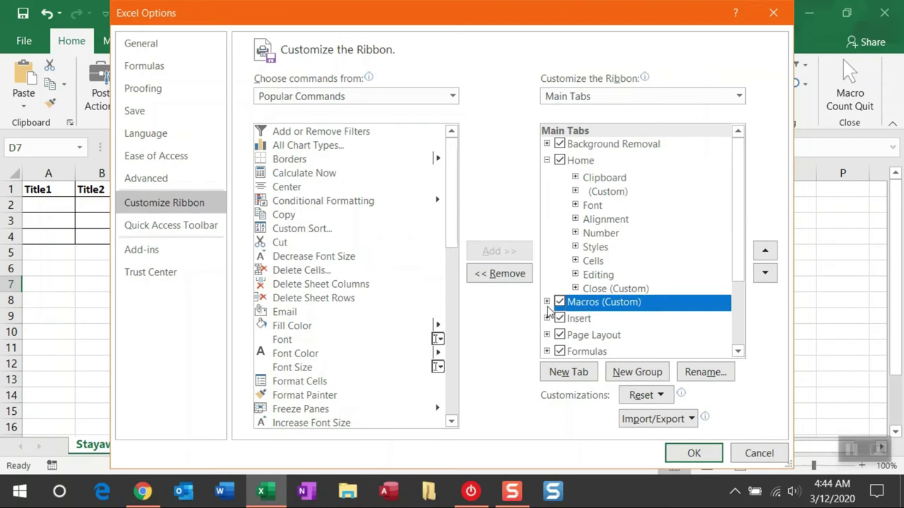
click(597, 321)
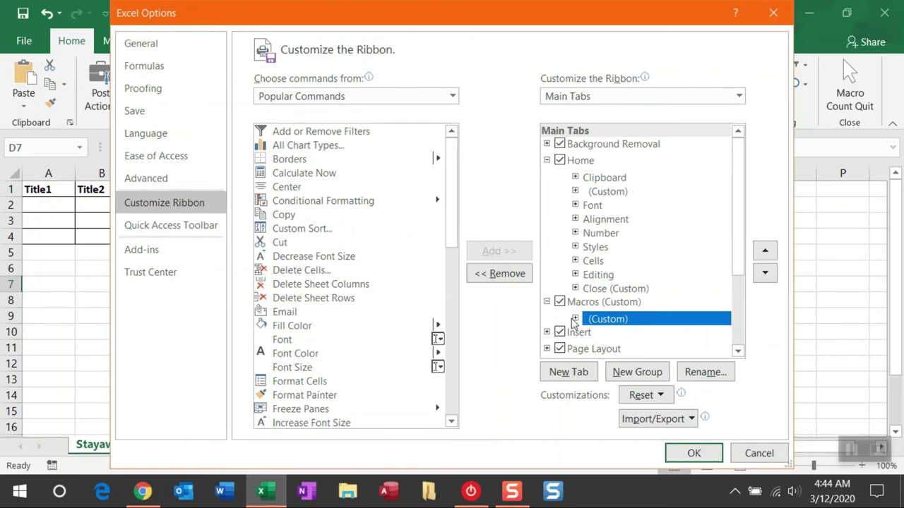
click(453, 96)
click(432, 160)
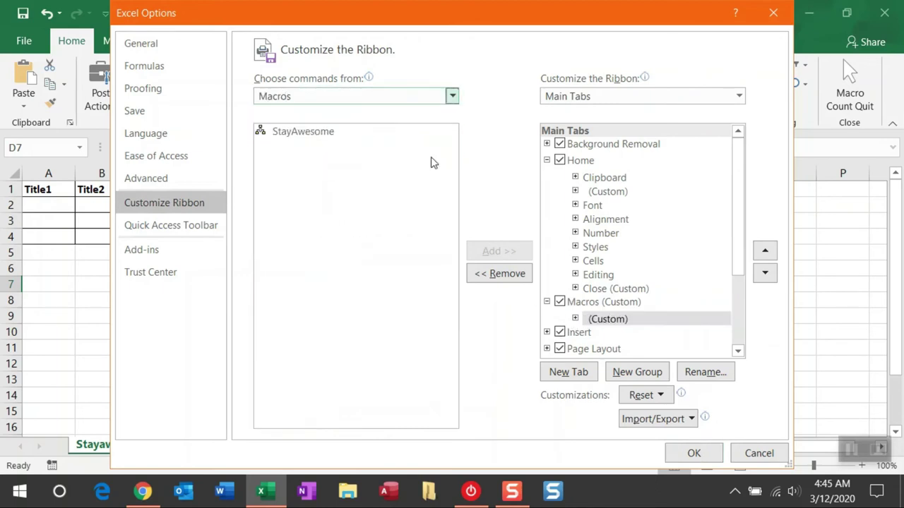
click(378, 143)
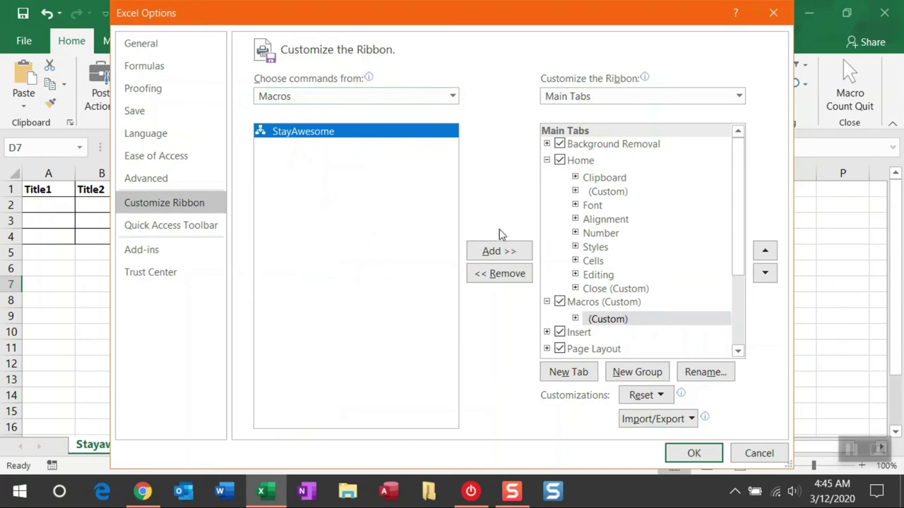
click(505, 252)
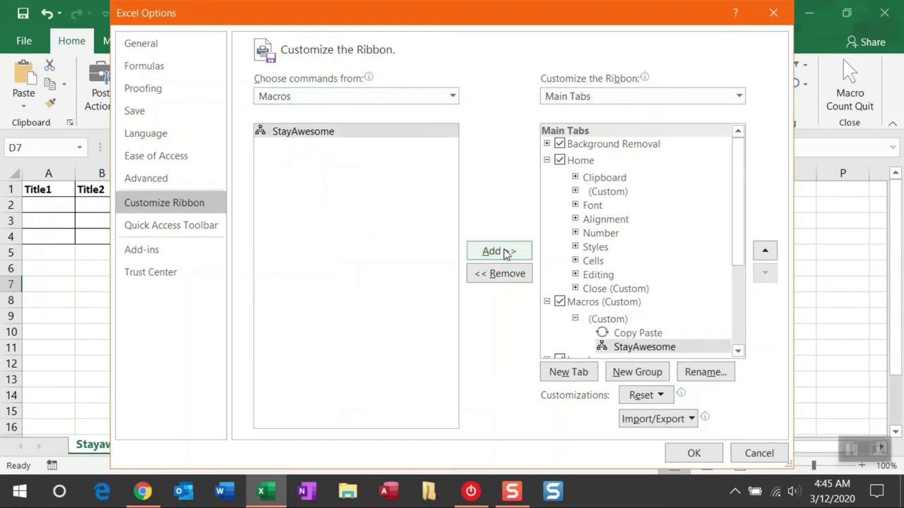
- Rename the added ribbon command as Stay Awesome, give it the red exclamation mark symbol, and apply the ribbon changes
click(634, 347)
click(691, 374)
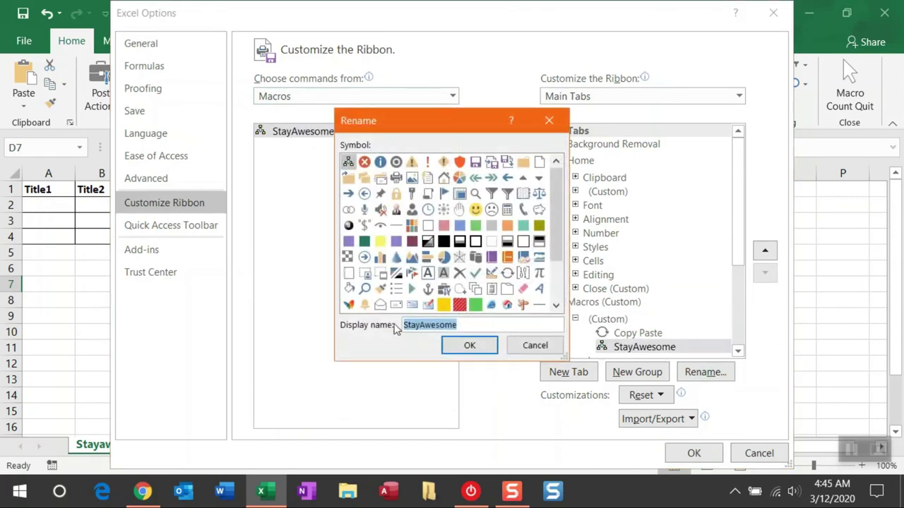
click(421, 324)
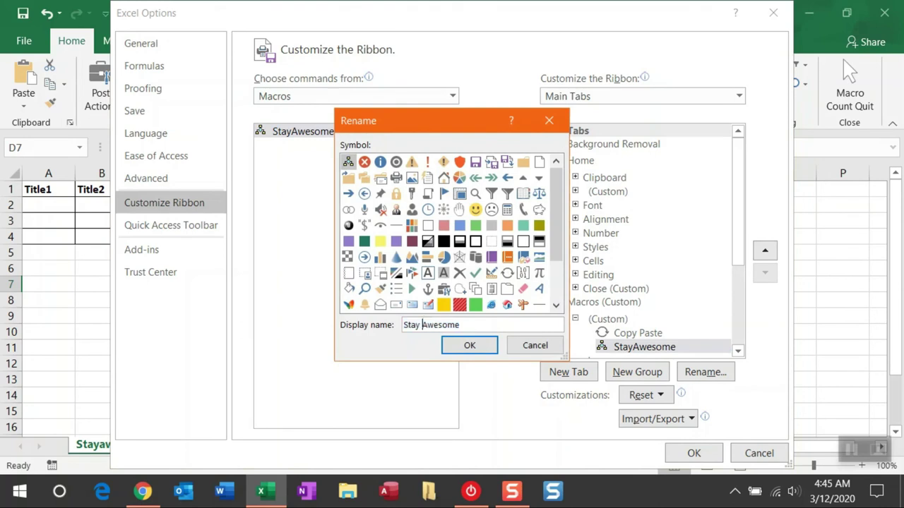
click(427, 163)
click(483, 347)
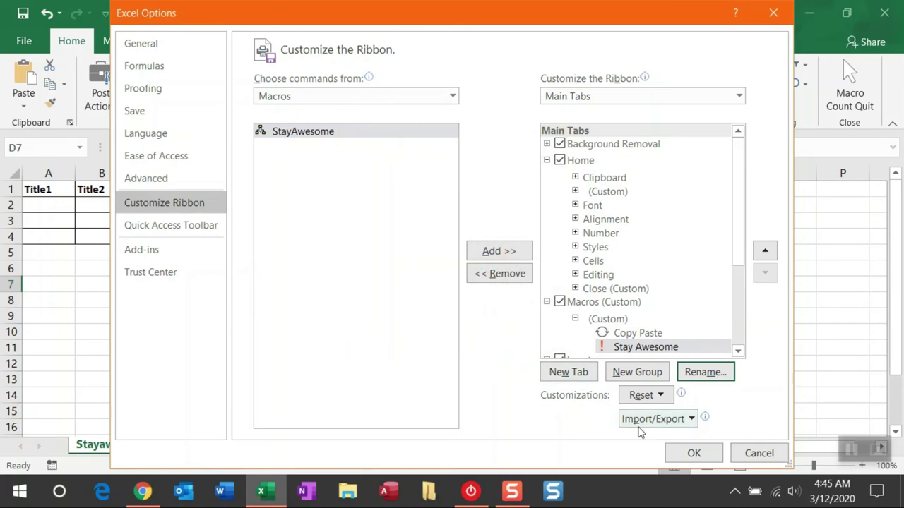
click(689, 455)
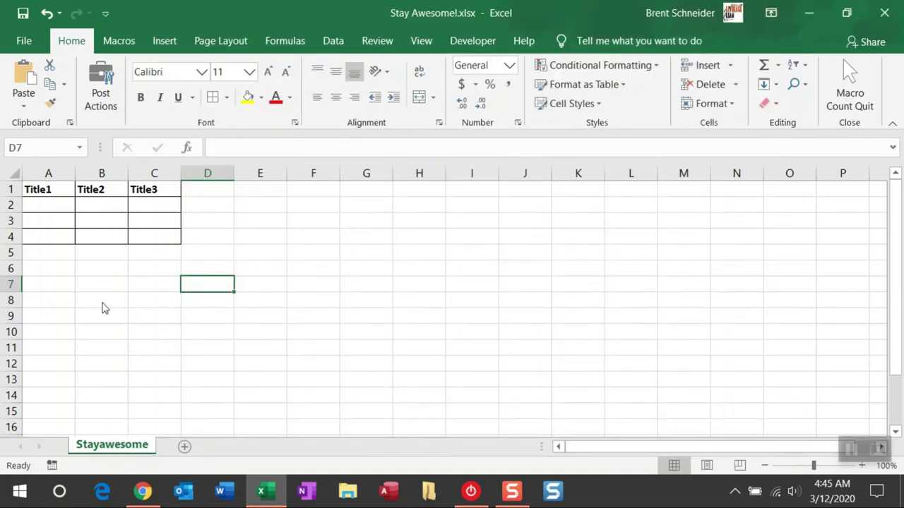
click(118, 42)
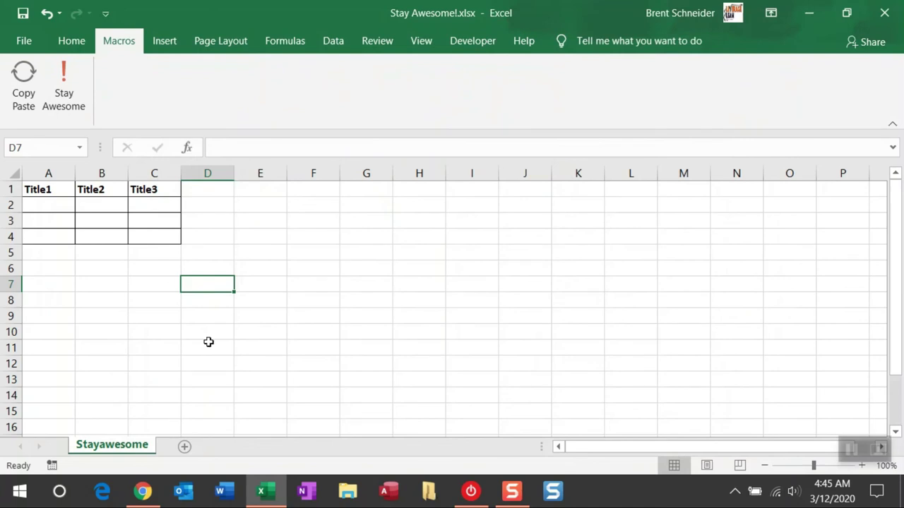
- Create a new blank workbook and run the Stay Awesome macro in it from the custom ribbon group
right_click(271, 494)
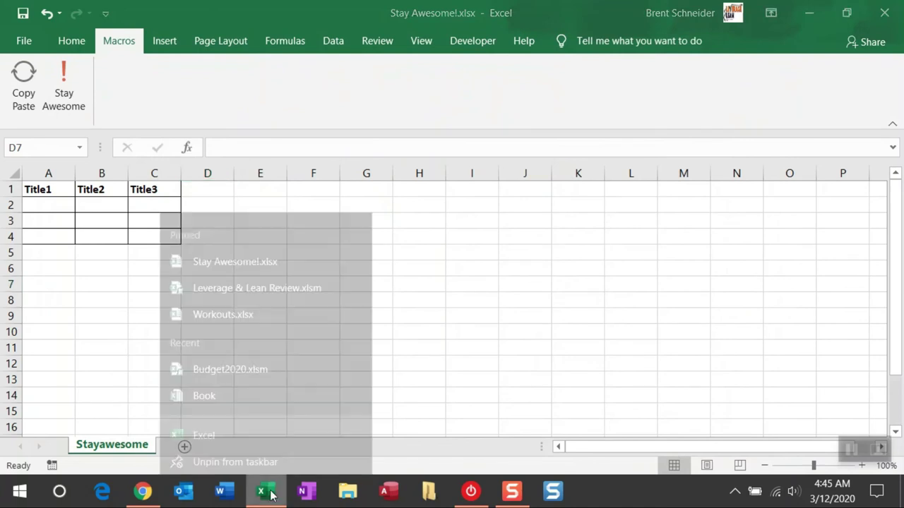
click(246, 406)
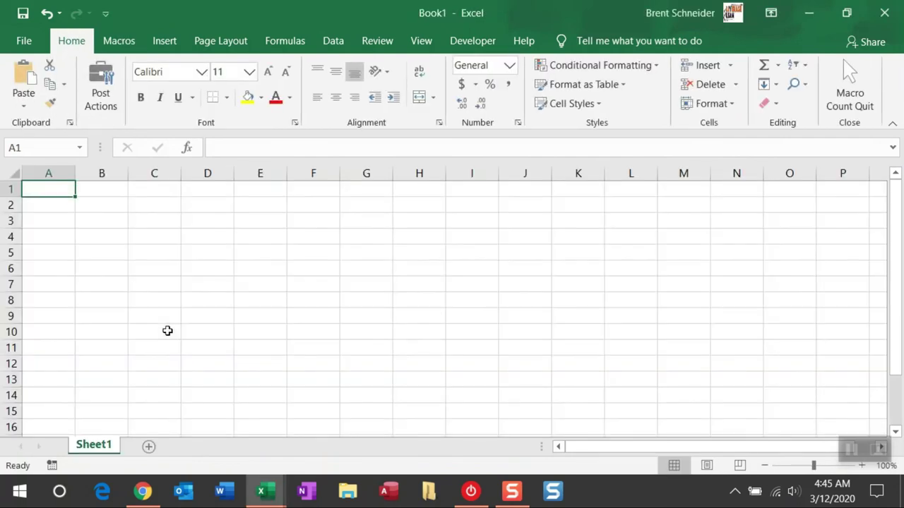
click(116, 46)
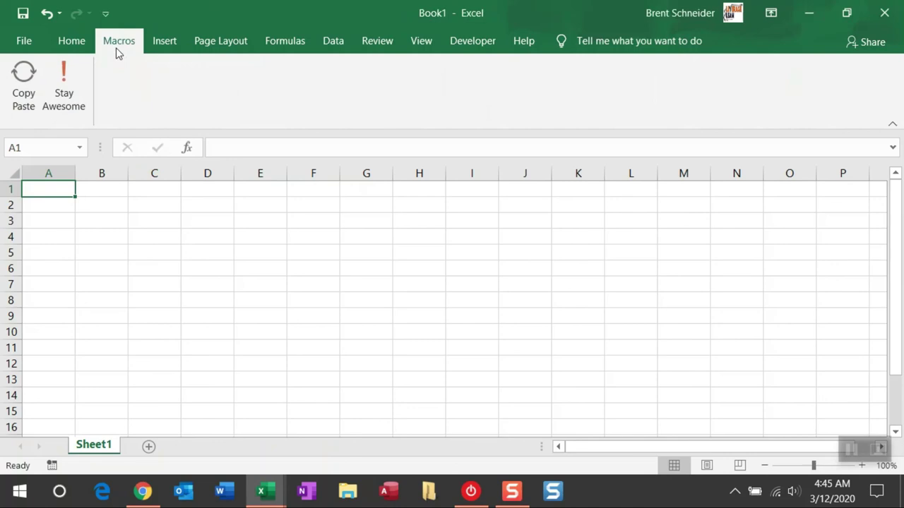
click(78, 101)
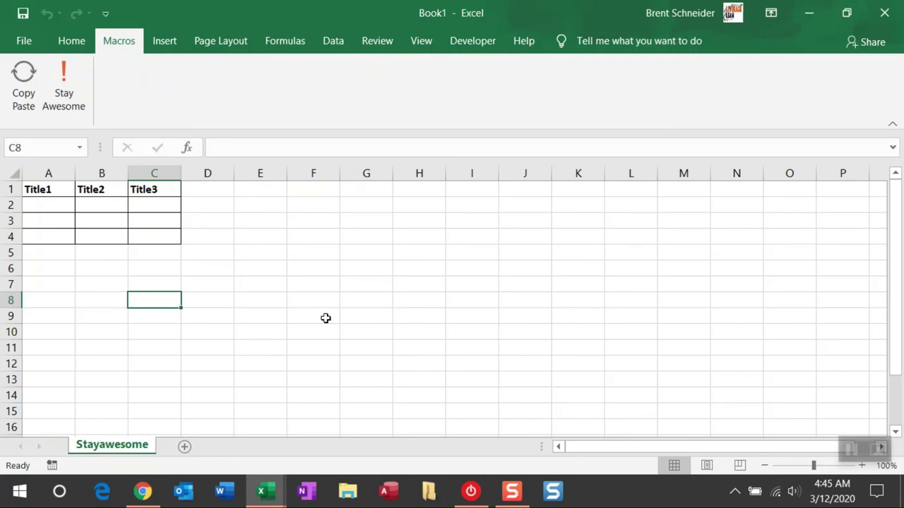
- Switch to Chrome and view the beginning of the Macro Recorder in Excel tutorial page
click(143, 491)
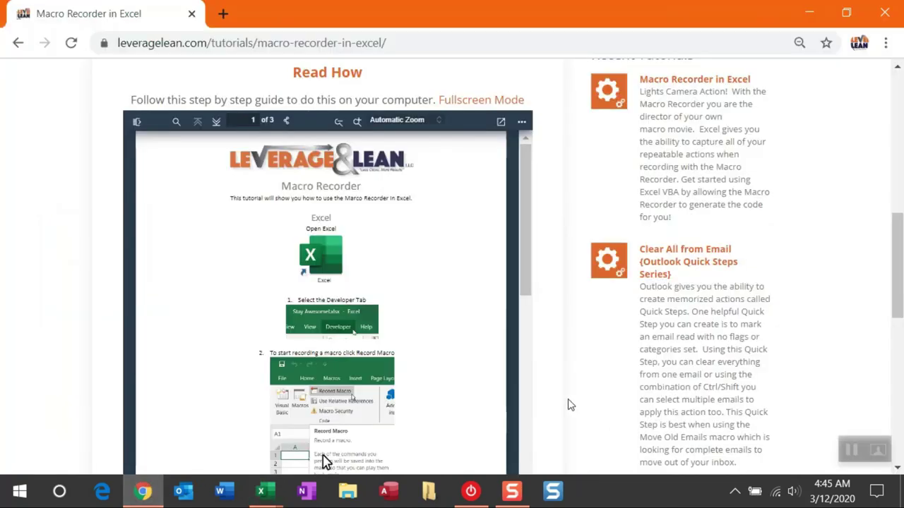
scroll(569, 404, up, 3)
scroll(571, 404, up, 5)
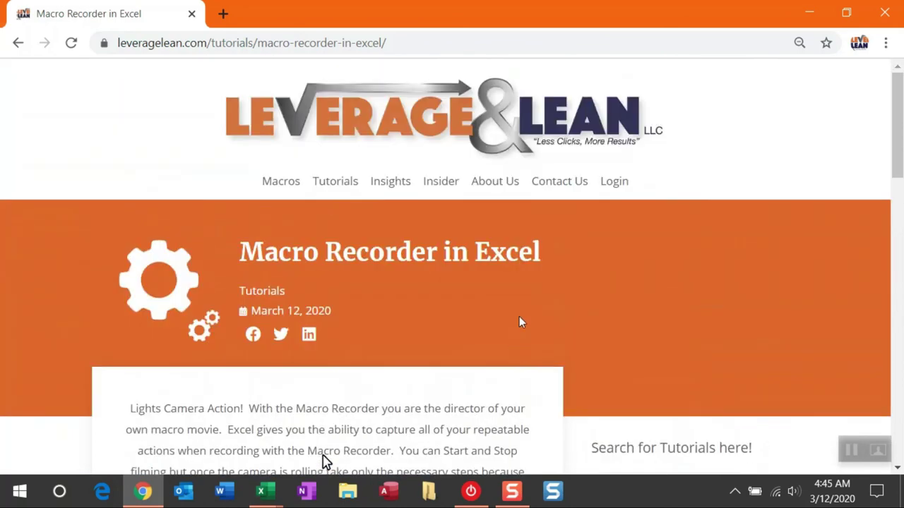